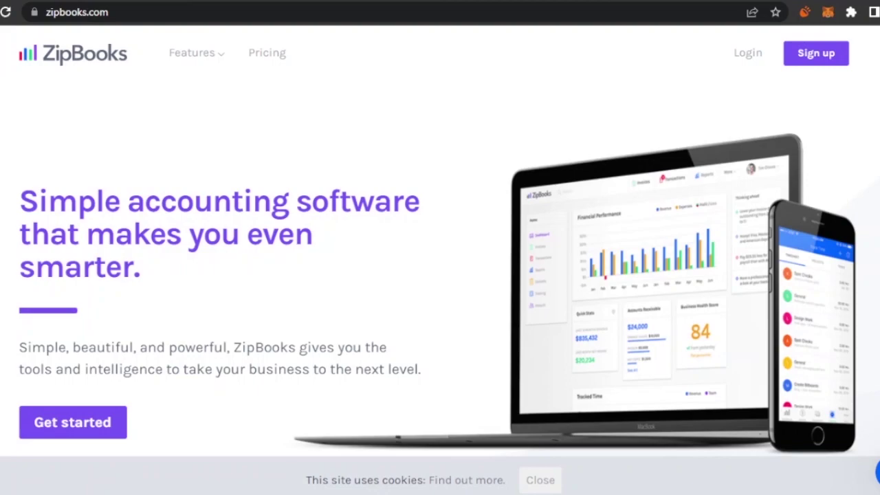
Scroll through the zipbooks.com homepage features, then go to Sign up.
{"action": "scroll", "coordinate": [440, 262], "scroll_direction": "down", "scroll_amount": 6}
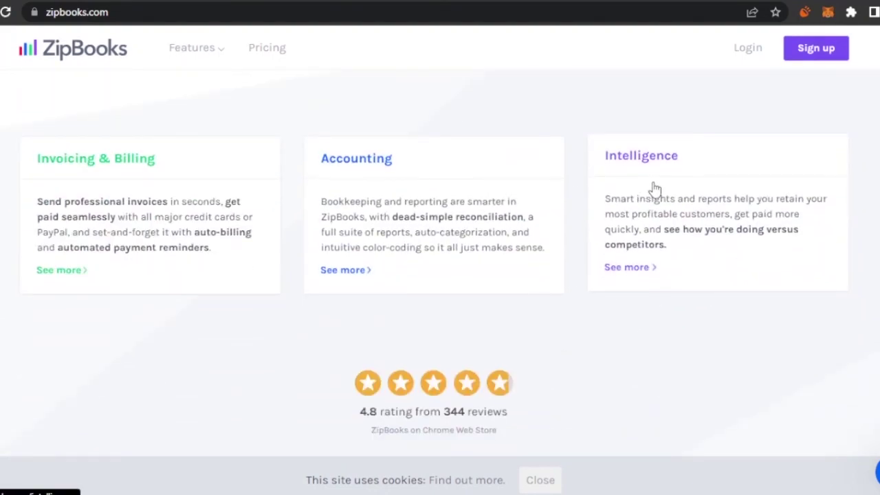
{"action": "scroll", "coordinate": [440, 261], "scroll_direction": "down", "scroll_amount": 5}
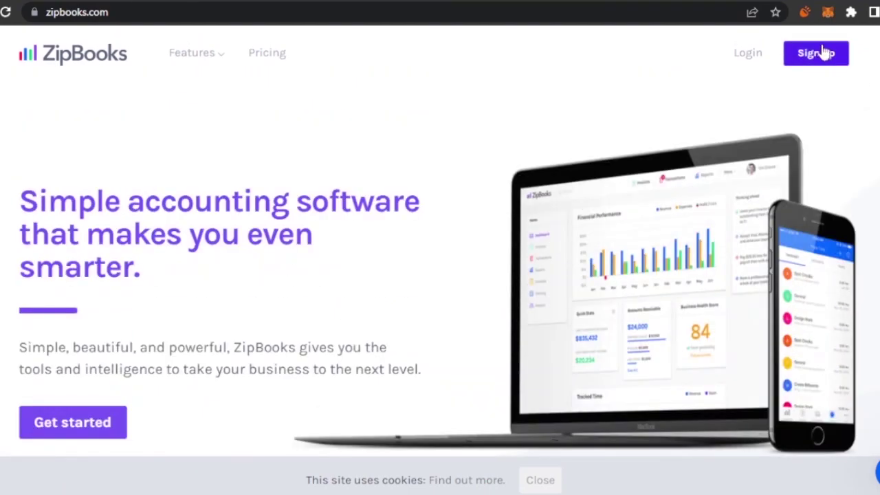
{"action": "left_click", "coordinate": [823, 53]}
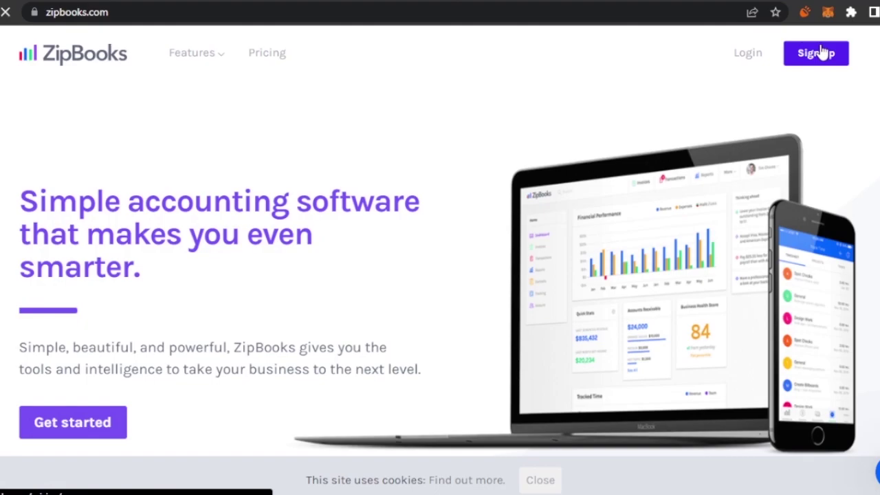
Compare the Starter, Smarter, Sophisticated and Accountant pricing plans and their sign-up buttons.
{"action": "left_click", "coordinate": [272, 440]}
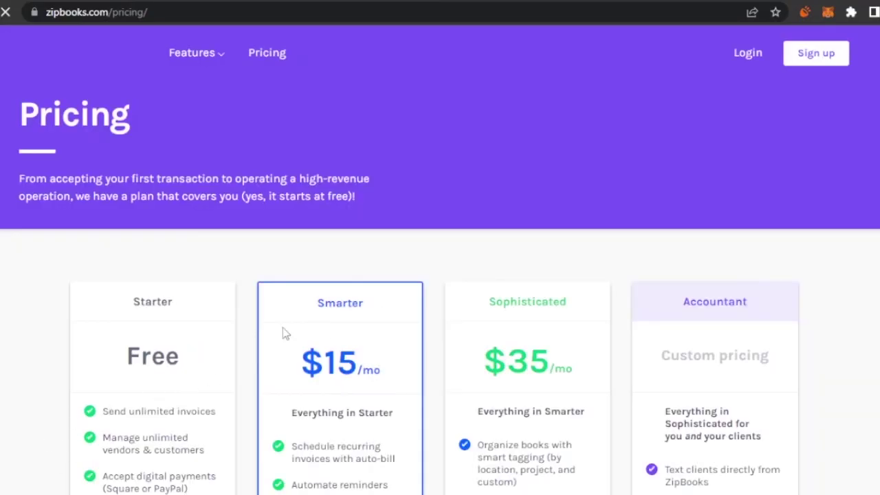
{"action": "scroll", "coordinate": [596, 327], "scroll_direction": "down", "scroll_amount": 3}
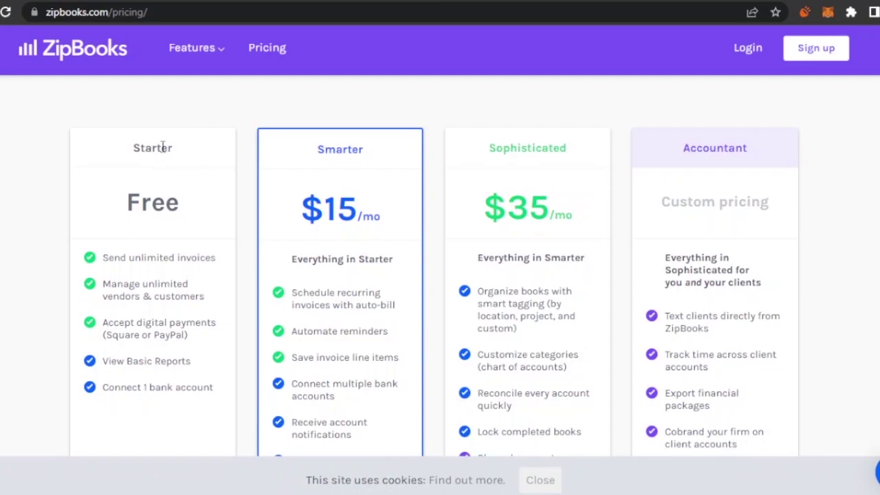
{"action": "scroll", "coordinate": [692, 173], "scroll_direction": "down", "scroll_amount": 5}
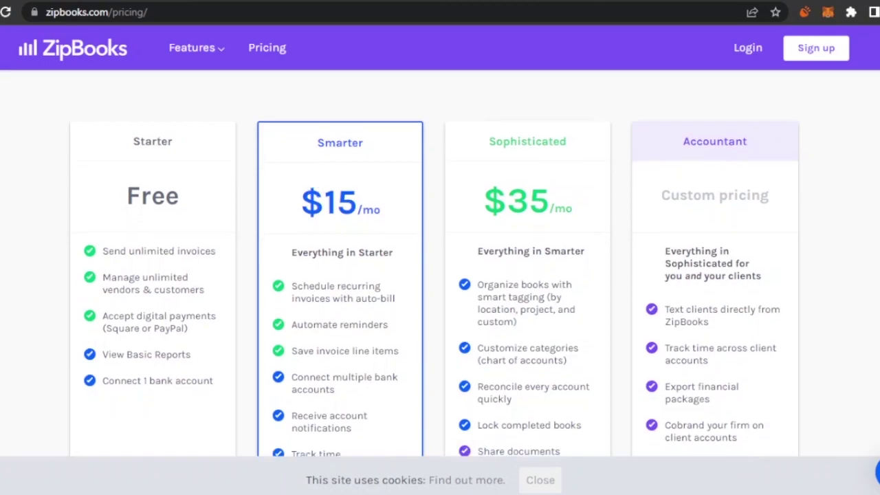
Sign up for the free Starter plan and scroll through the new account dashboard.
{"action": "left_click", "coordinate": [177, 291]}
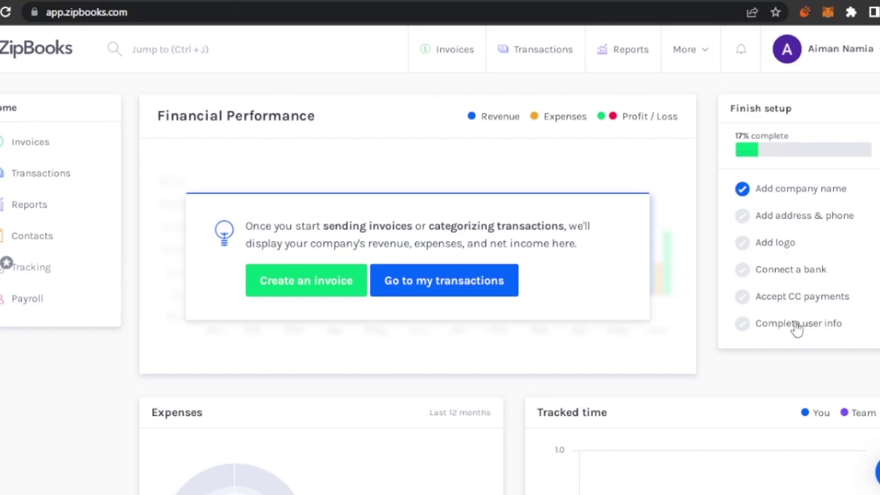
{"action": "scroll", "coordinate": [508, 283], "scroll_direction": "down", "scroll_amount": 1}
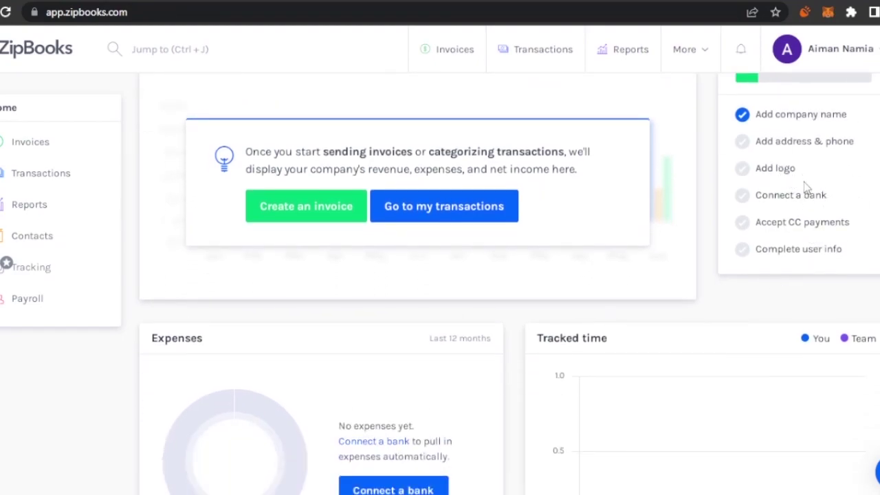
{"action": "scroll", "coordinate": [509, 283], "scroll_direction": "down", "scroll_amount": 2}
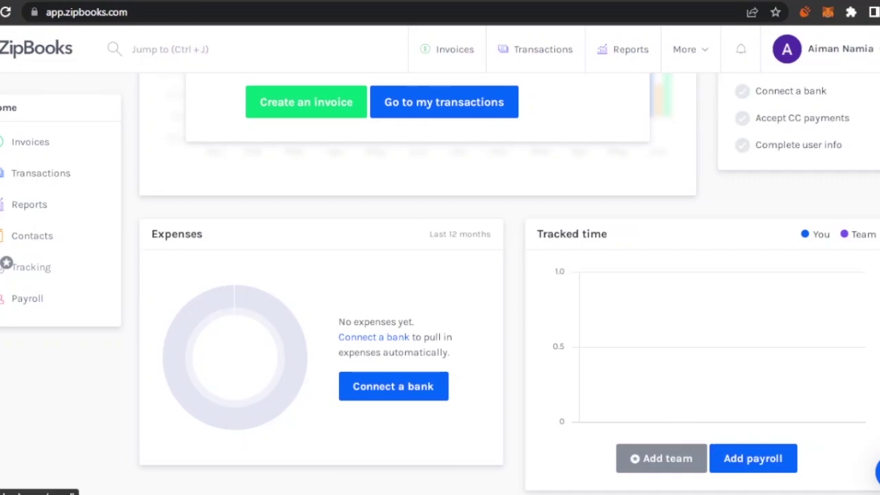
{"action": "scroll", "coordinate": [753, 458], "scroll_direction": "up", "scroll_amount": 3}
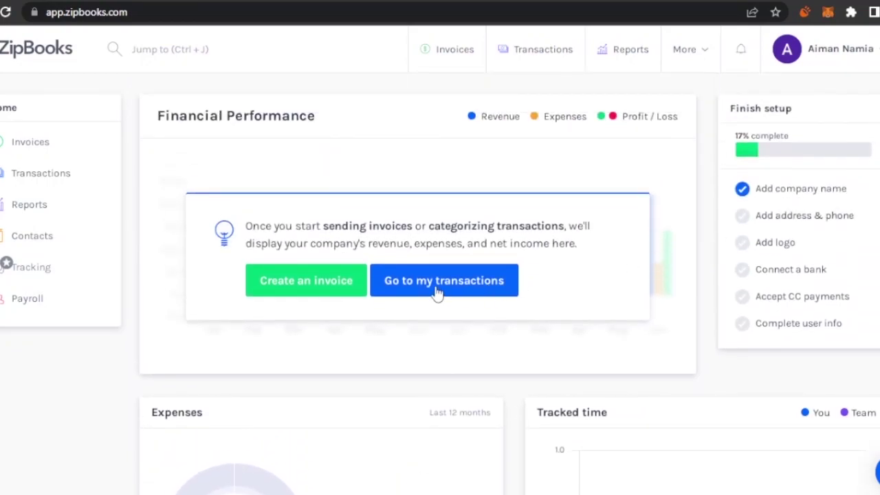
Start a new invoice and add the customer's name in Bill To as a new contact.
{"action": "left_click", "coordinate": [330, 281]}
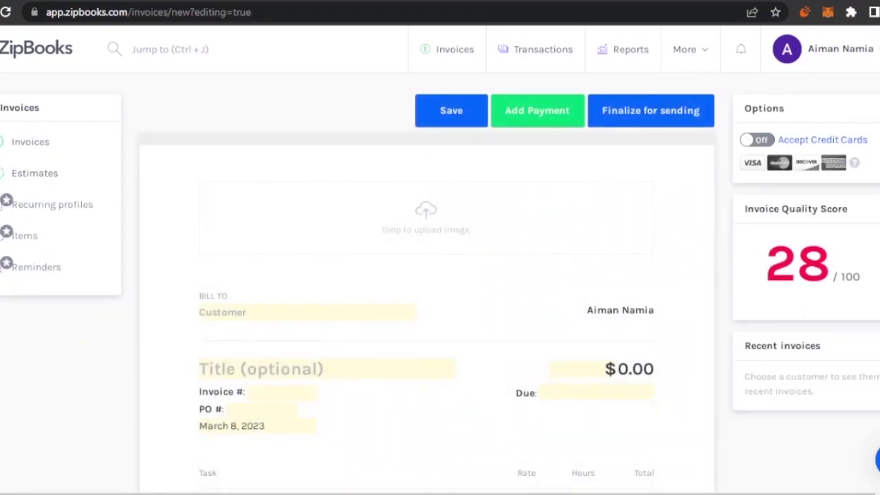
{"action": "scroll", "coordinate": [292, 228], "scroll_direction": "down", "scroll_amount": 1}
{"action": "left_click", "coordinate": [292, 228]}
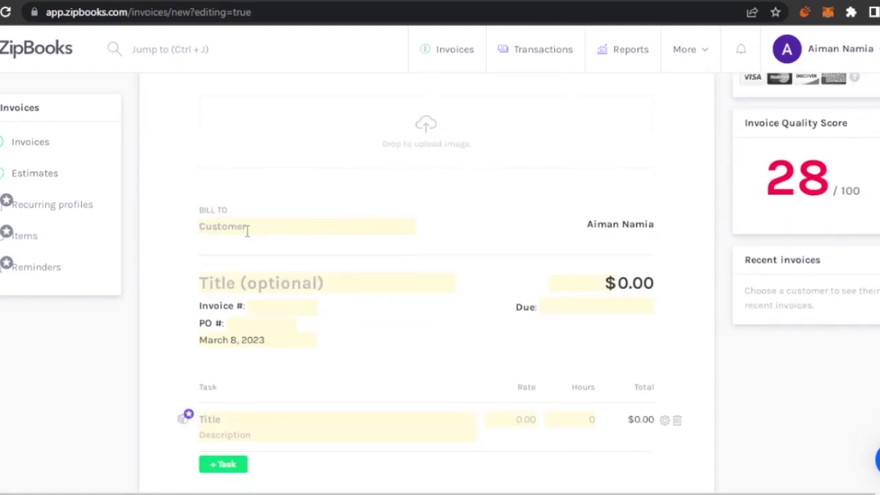
{"action": "type", "text": "j"}
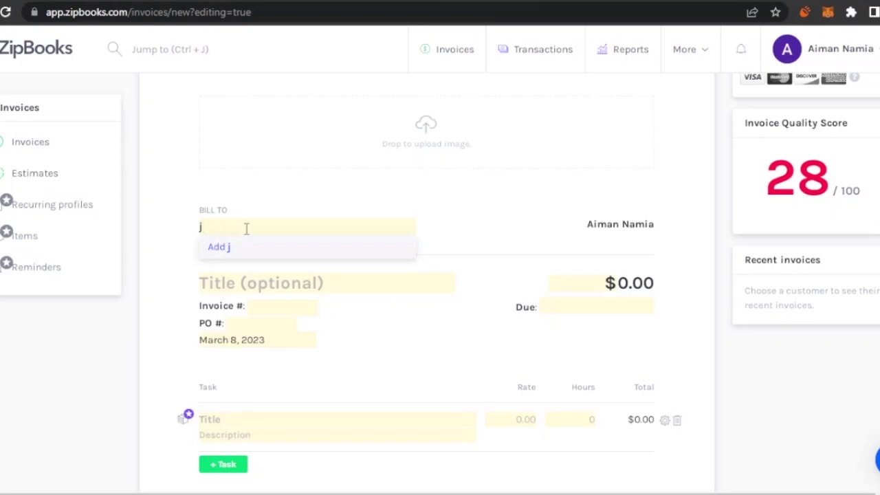
{"action": "type", "text": "ane doe"}
{"action": "left_click", "coordinate": [247, 249]}
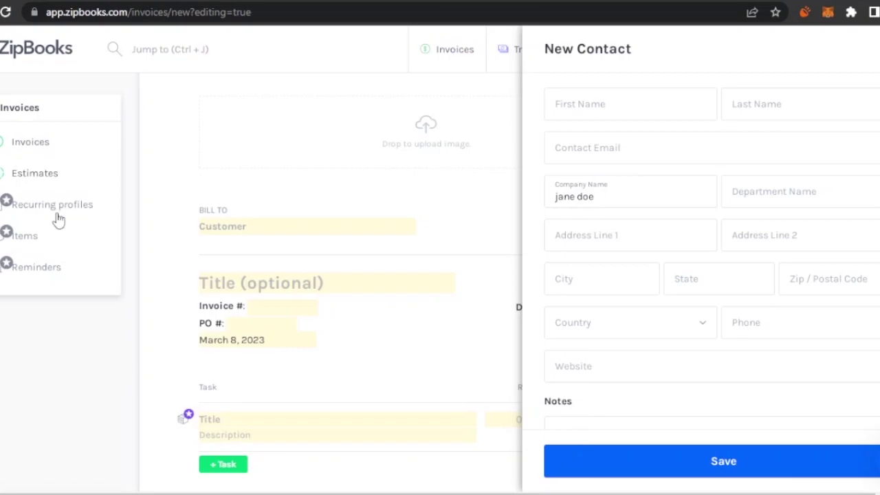
Enter the contact's name and e-mail address in the New Contact form.
{"action": "left_click", "coordinate": [595, 105]}
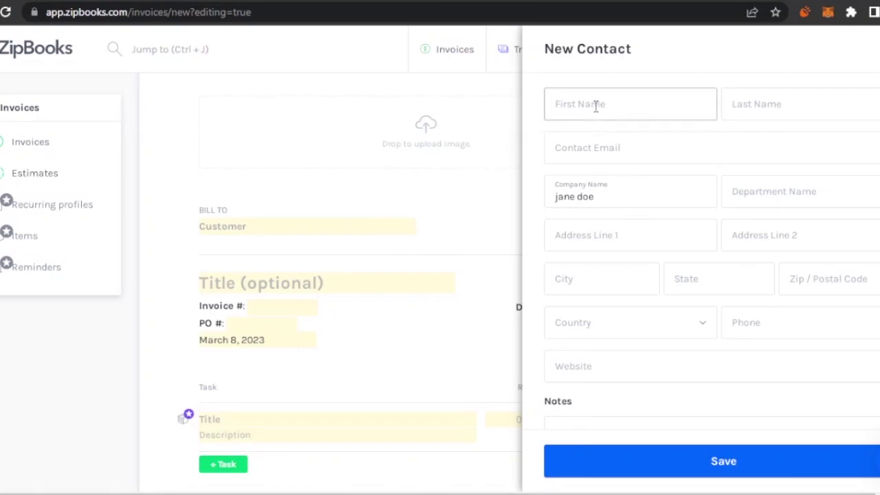
{"action": "type", "text": "jane"}
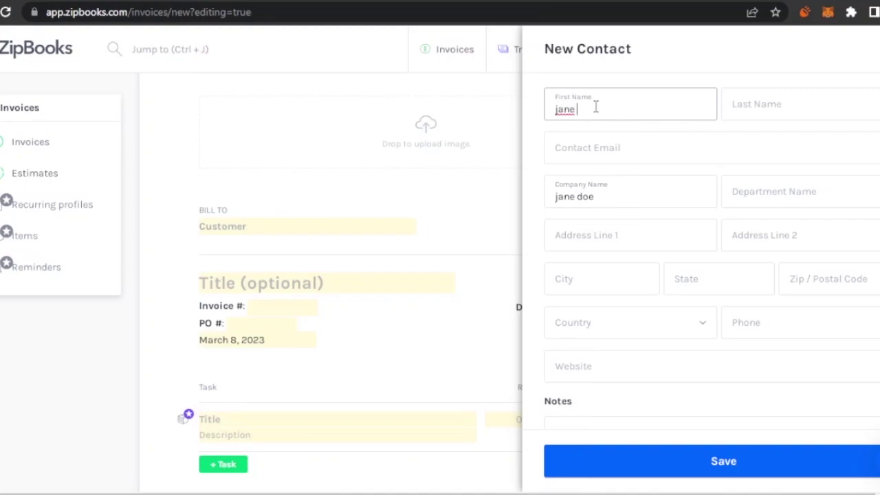
{"action": "type", "text": " doe"}
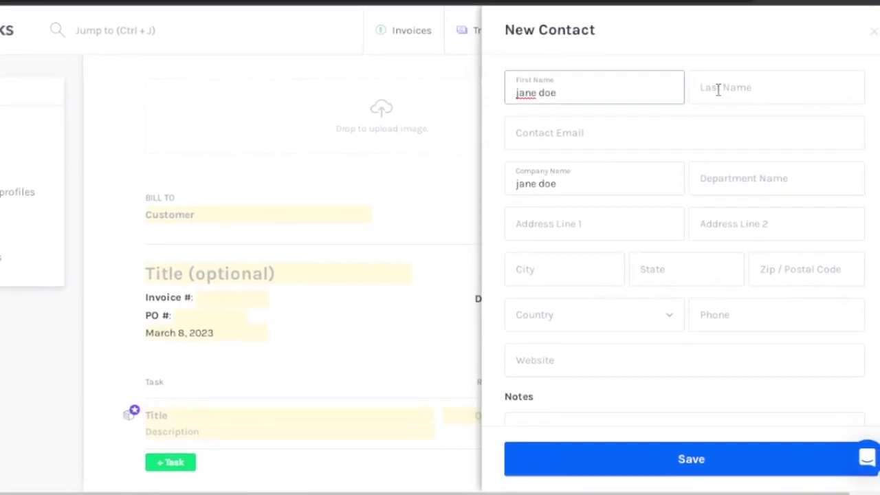
{"action": "left_click", "coordinate": [753, 103]}
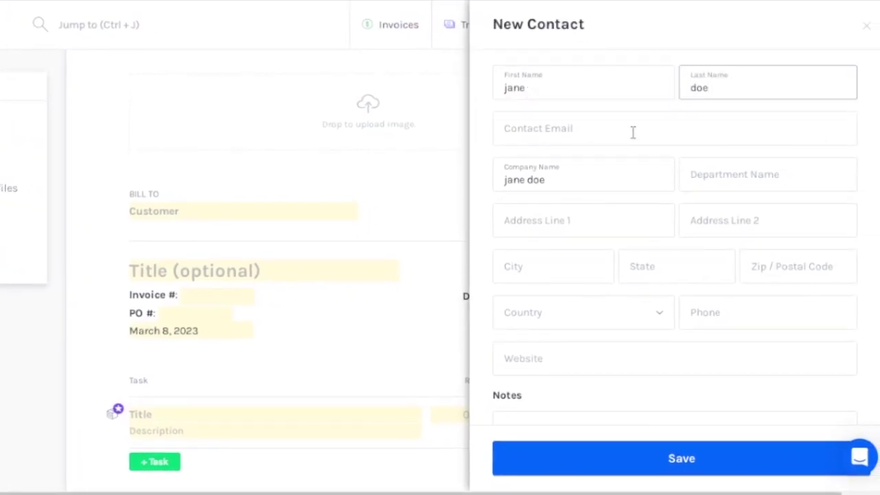
{"action": "left_click", "coordinate": [633, 133]}
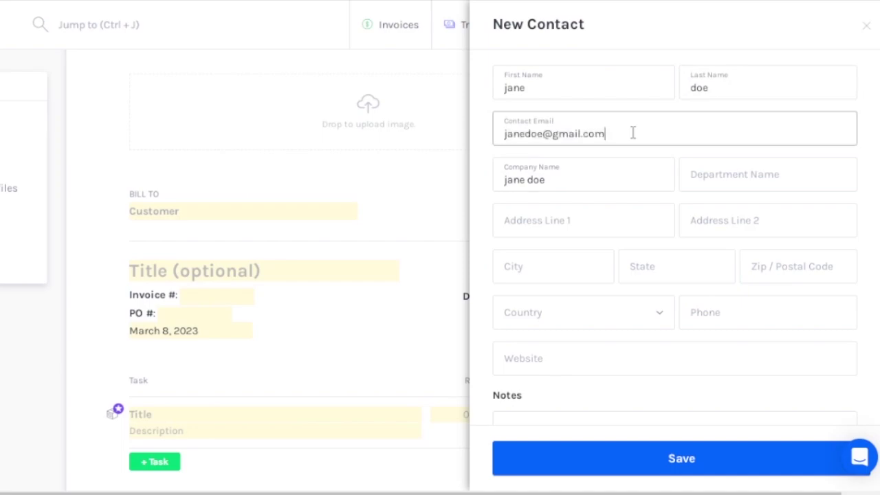
Set company 'warehouse', department 'HR', address street7, newyork, US, and save the contact.
{"action": "left_click_drag", "start_coordinate": [590, 185], "coordinate": [475, 206]}
{"action": "key", "text": "BackSpace"}
{"action": "type", "text": "warehouse"}
{"action": "left_click", "coordinate": [706, 173]}
{"action": "type", "text": "HR"}
{"action": "left_click", "coordinate": [608, 211]}
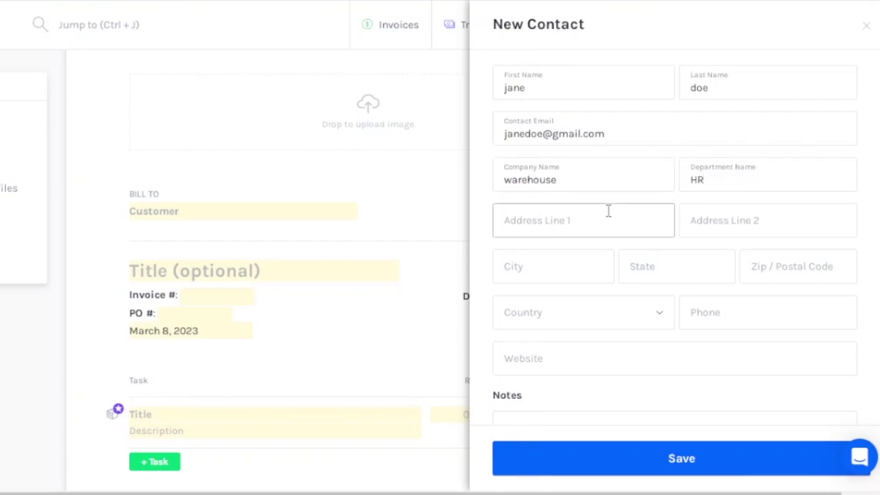
{"action": "type", "text": "street7"}
{"action": "key", "text": "Tab"}
{"action": "type", "text": "newyork"}
{"action": "key", "text": "Tab"}
{"action": "type", "text": "US"}
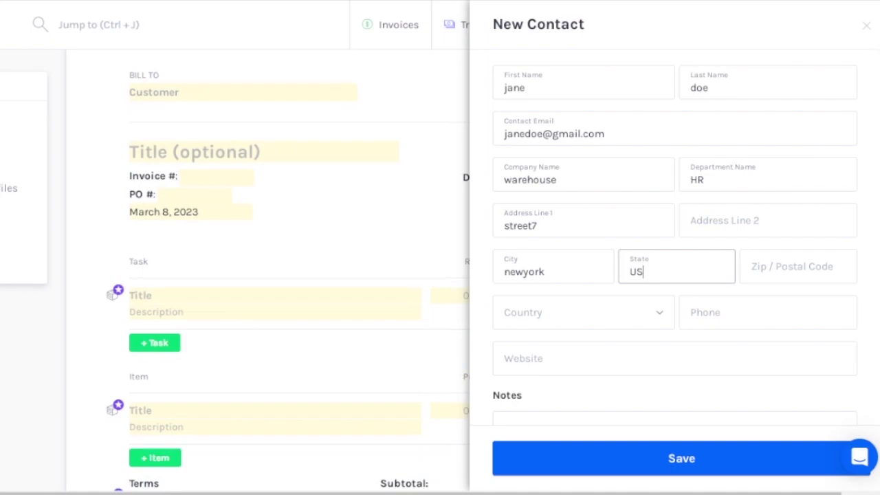
{"action": "scroll", "coordinate": [646, 418], "scroll_direction": "down", "scroll_amount": 2}
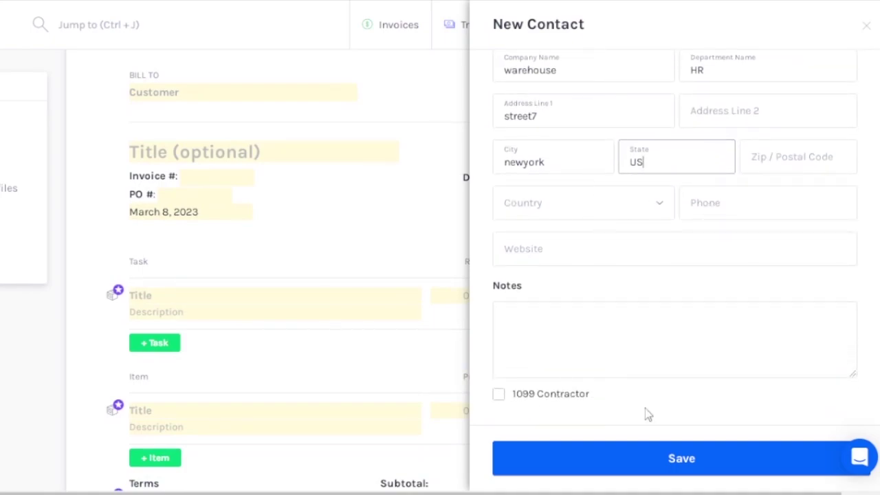
{"action": "left_click", "coordinate": [687, 449]}
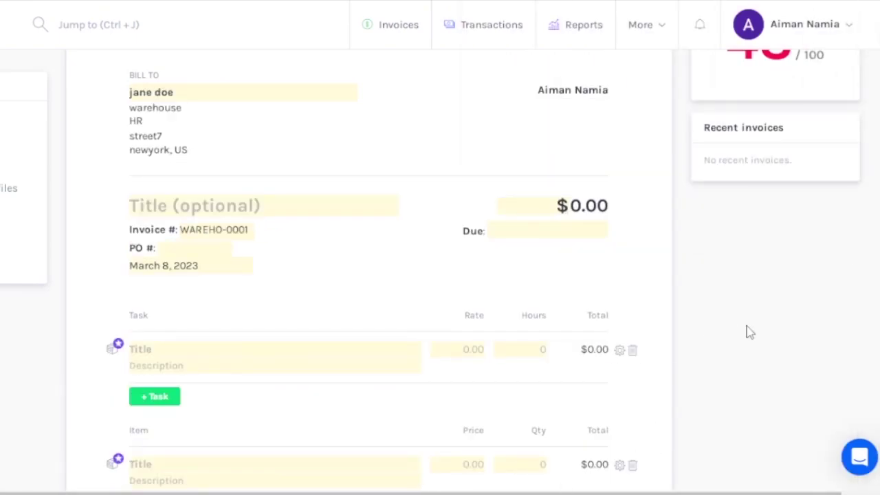
Title the invoice 'test invoice' and give it PO # 000000.
{"action": "left_click", "coordinate": [225, 206]}
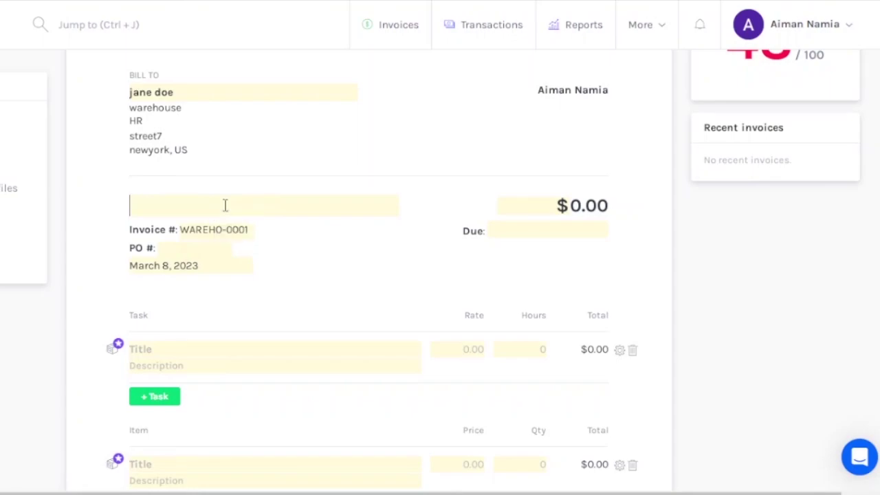
{"action": "type", "text": "test invo"}
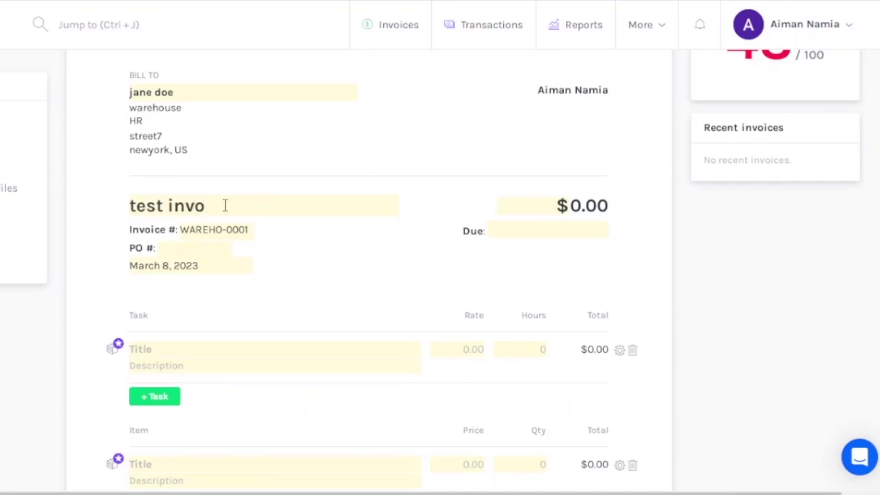
{"action": "type", "text": "ice"}
{"action": "left_click", "coordinate": [215, 230]}
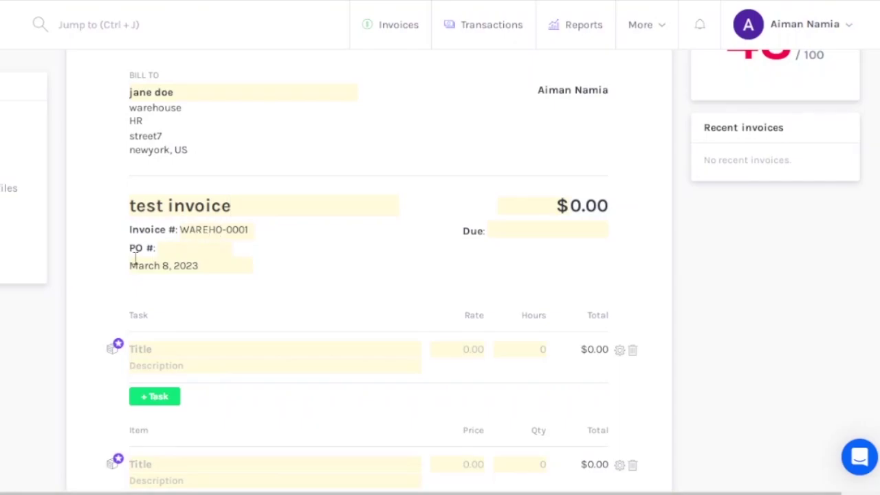
{"action": "left_click", "coordinate": [175, 252]}
{"action": "type", "text": "000000"}
Keep USD as the currency and set the due date to March 9, 2023.
{"action": "left_click", "coordinate": [562, 205]}
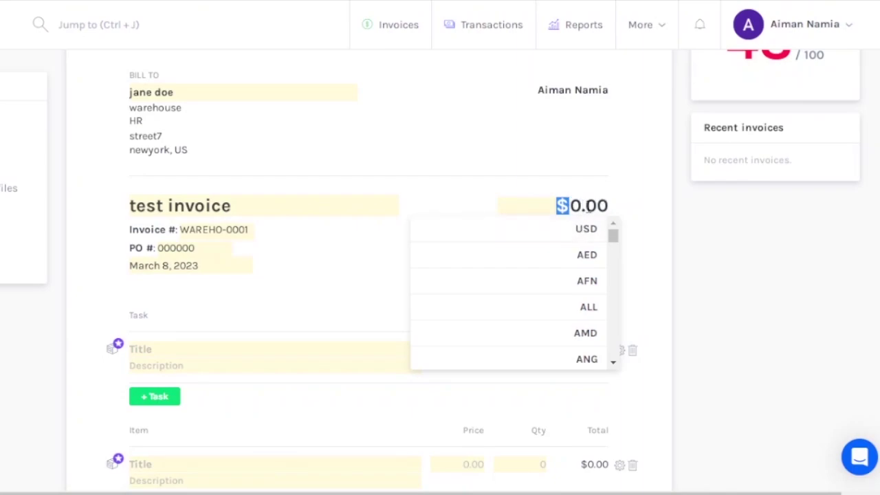
{"action": "left_click", "coordinate": [593, 205]}
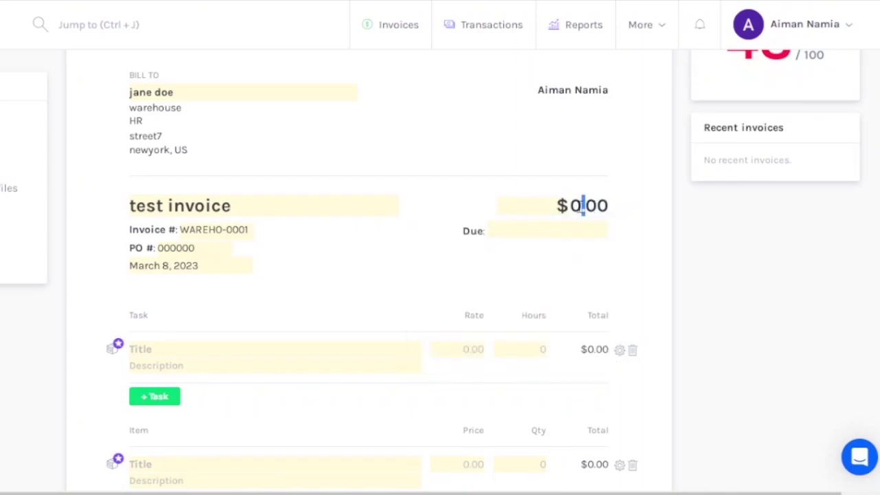
{"action": "left_click", "coordinate": [492, 233]}
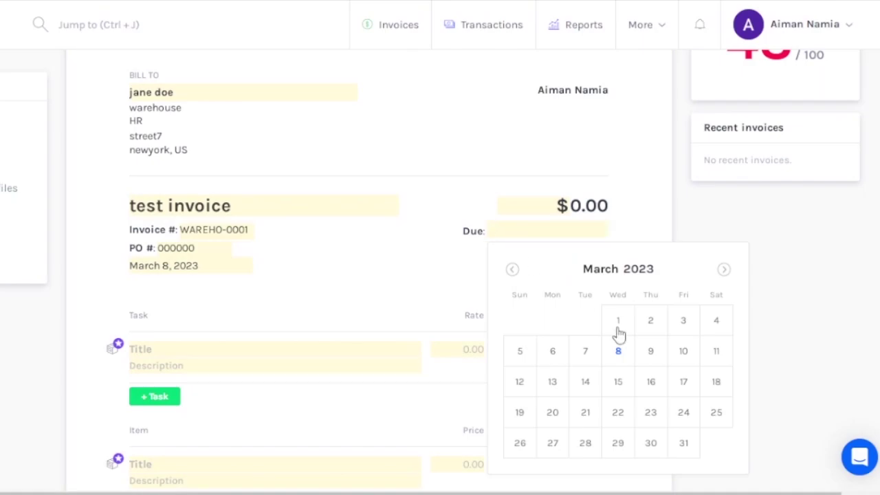
{"action": "left_click", "coordinate": [652, 361]}
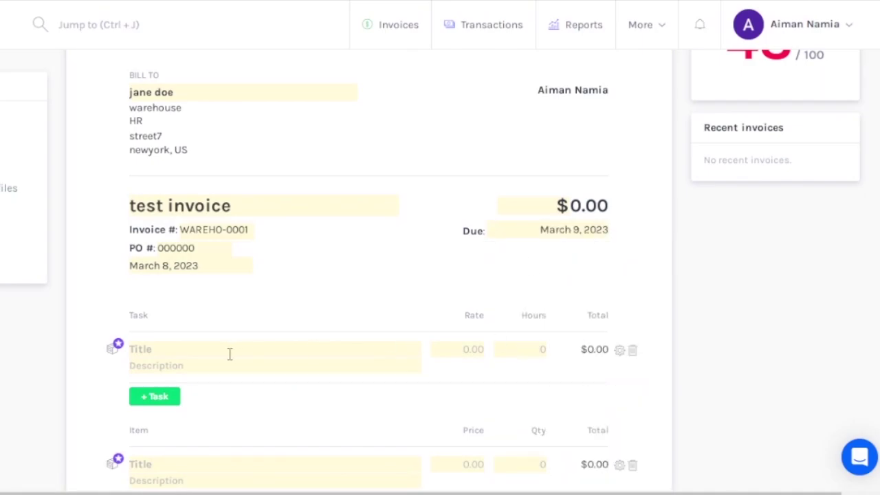
Name the first task line 'development' with the description 'planning'.
{"action": "left_click", "coordinate": [201, 366]}
{"action": "left_click", "coordinate": [196, 351]}
{"action": "type", "text": "development"}
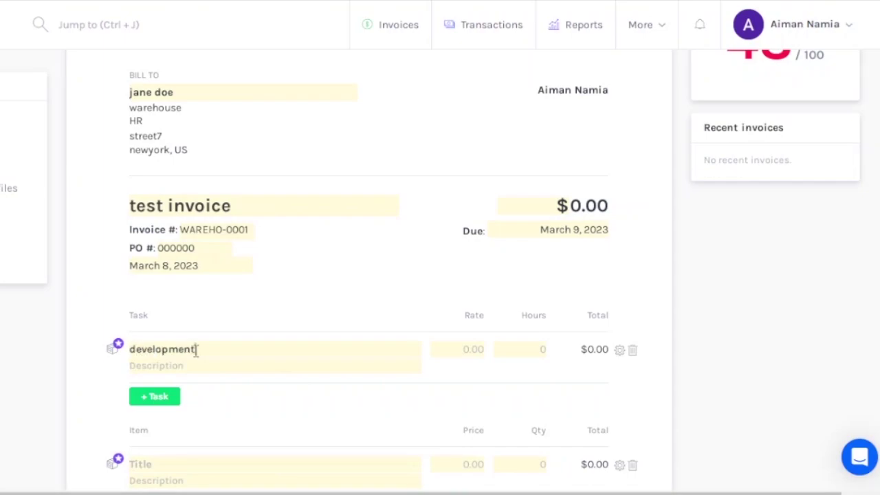
{"action": "left_click", "coordinate": [199, 365]}
{"action": "type", "text": "planning"}
Bill the development task at 2 hours at rate 30, for a $60.00 total.
{"action": "scroll", "coordinate": [413, 336], "scroll_direction": "down", "scroll_amount": 3}
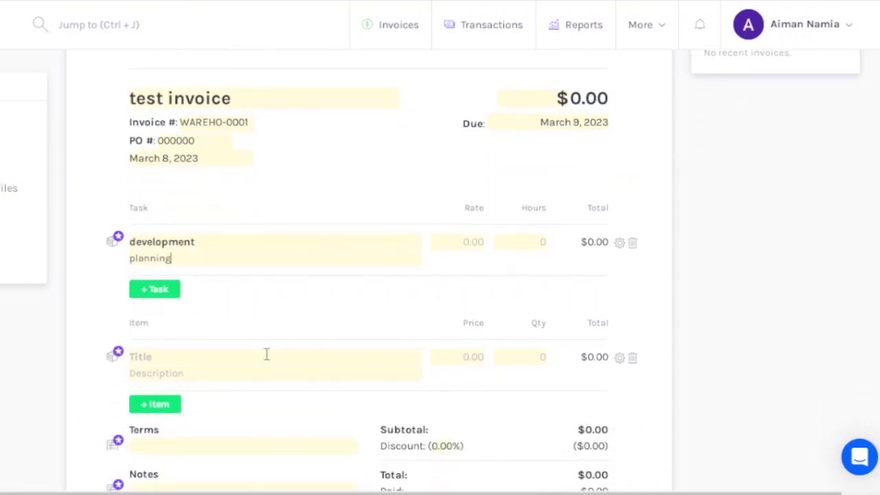
{"action": "scroll", "coordinate": [493, 222], "scroll_direction": "down", "scroll_amount": 2}
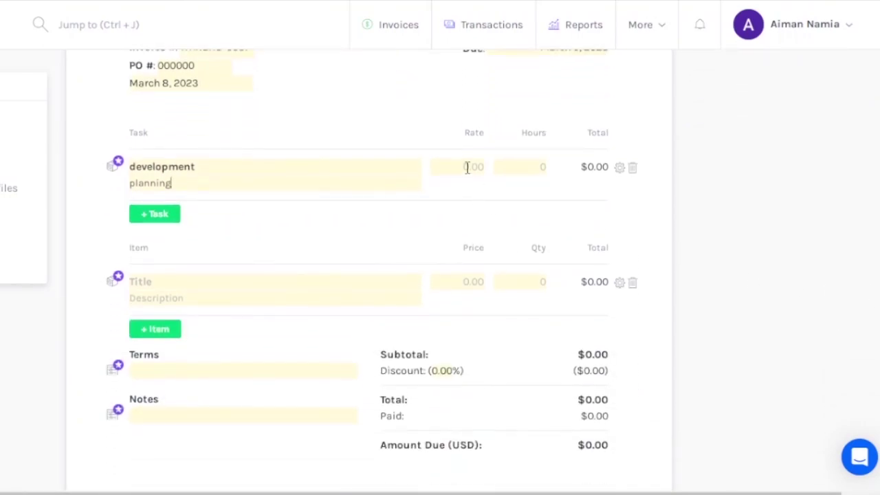
{"action": "left_click", "coordinate": [467, 168]}
{"action": "left_click", "coordinate": [539, 170]}
{"action": "type", "text": "2"}
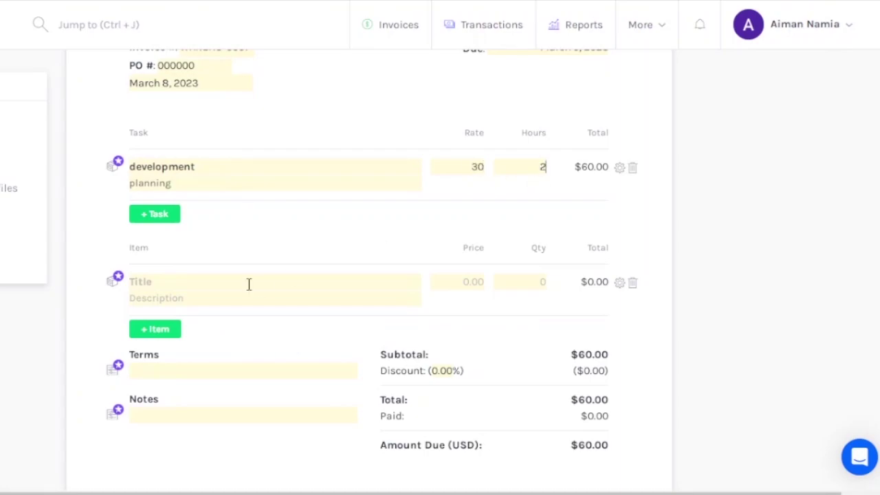
{"action": "scroll", "coordinate": [371, 275], "scroll_direction": "down", "scroll_amount": 1}
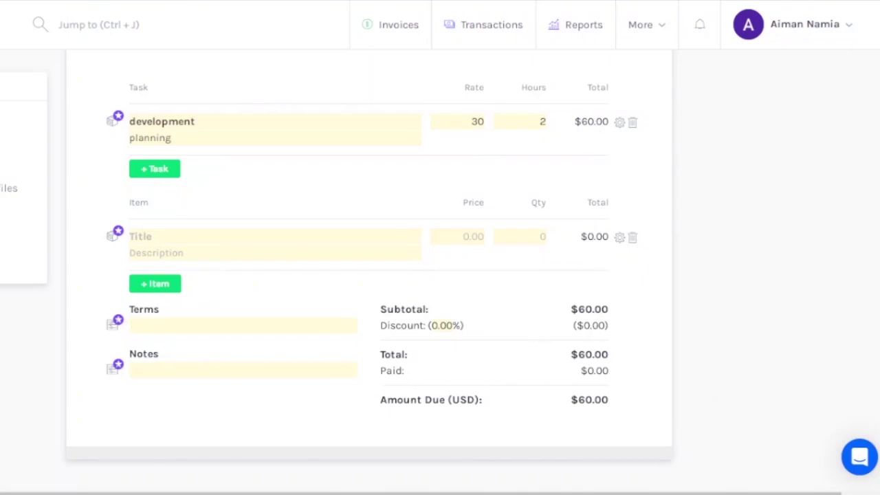
{"action": "scroll", "coordinate": [796, 391], "scroll_direction": "up", "scroll_amount": 4}
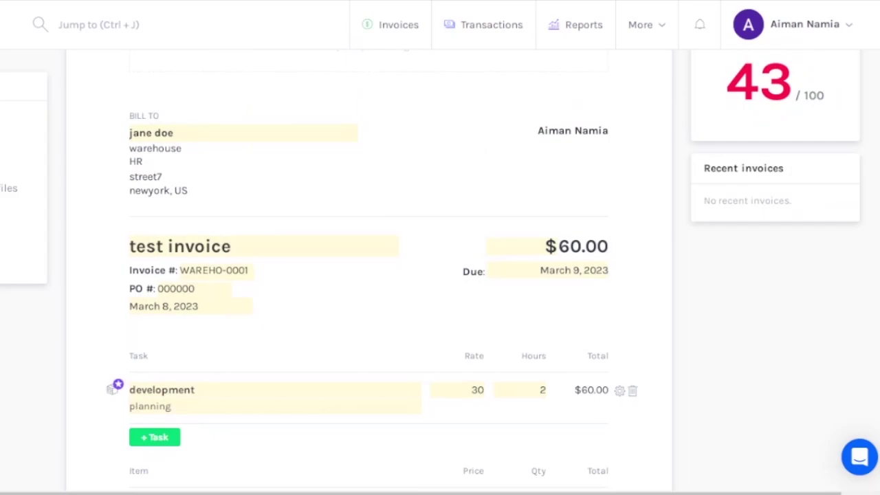
{"action": "scroll", "coordinate": [723, 127], "scroll_direction": "up", "scroll_amount": 1}
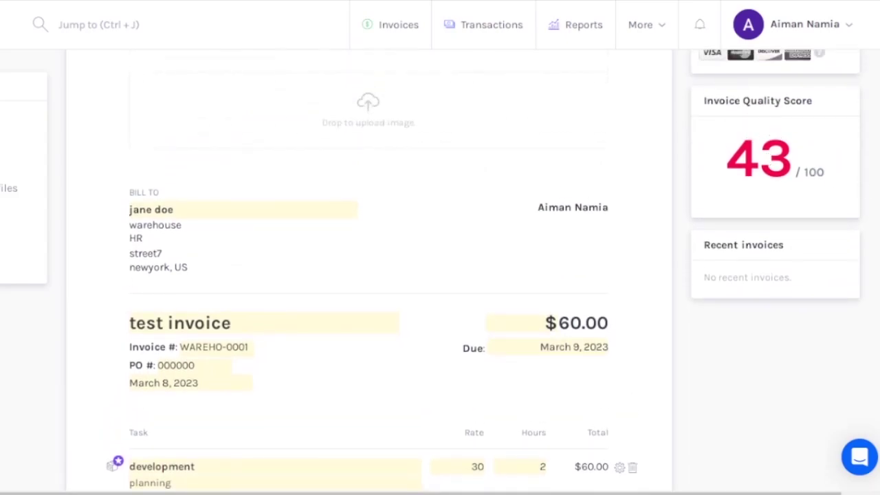
{"action": "scroll", "coordinate": [482, 409], "scroll_direction": "down", "scroll_amount": 5}
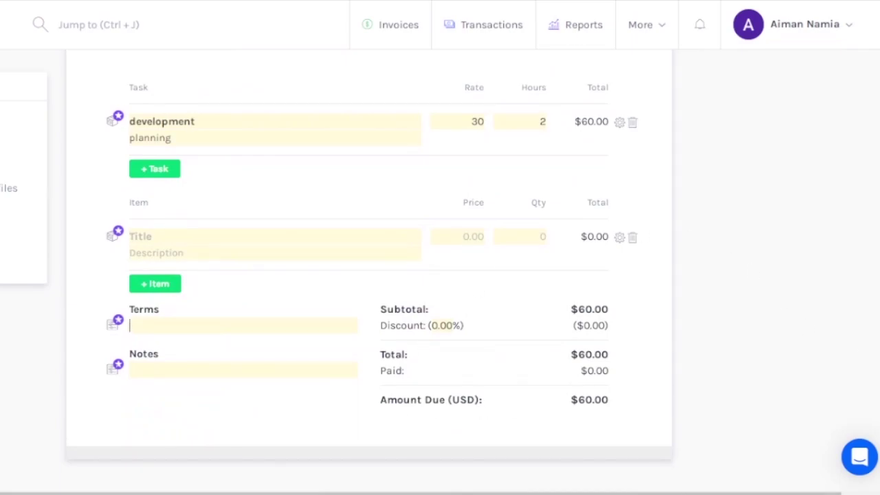
{"action": "scroll", "coordinate": [368, 275], "scroll_direction": "up", "scroll_amount": 5}
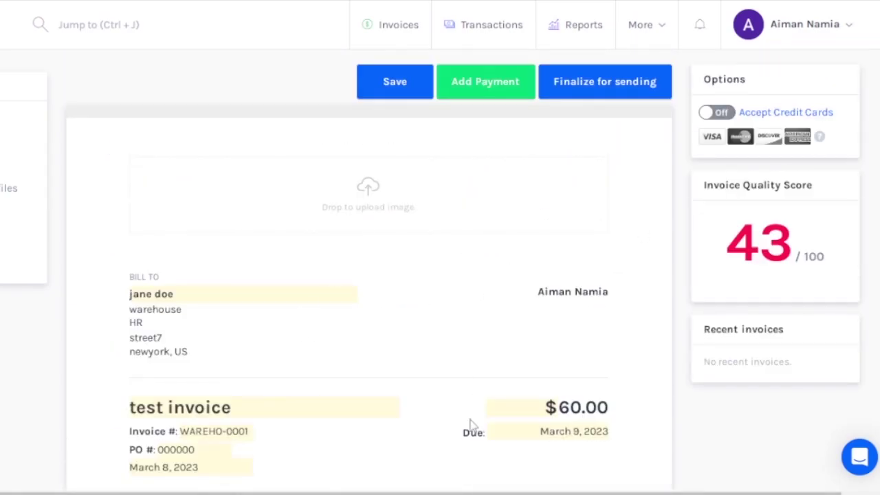
Save the invoice and start a 60.00 payment into Cash dated 3/8/2023.
{"action": "left_click", "coordinate": [409, 88]}
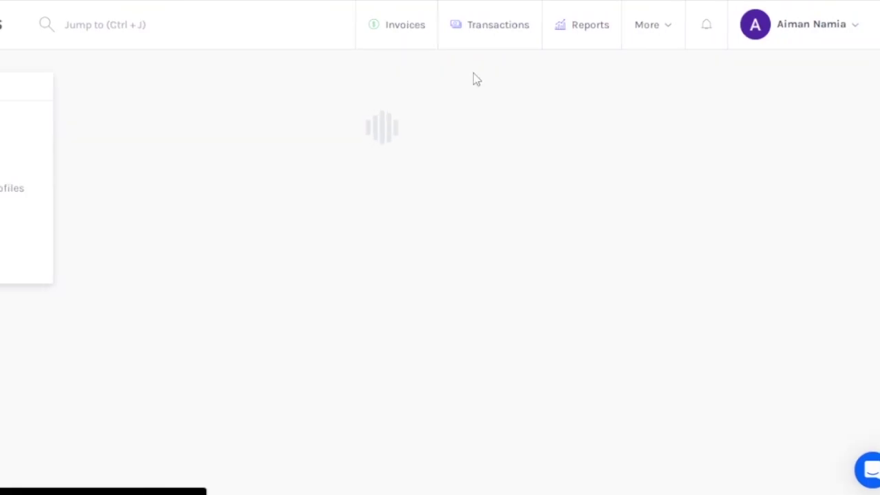
{"action": "left_click", "coordinate": [475, 80]}
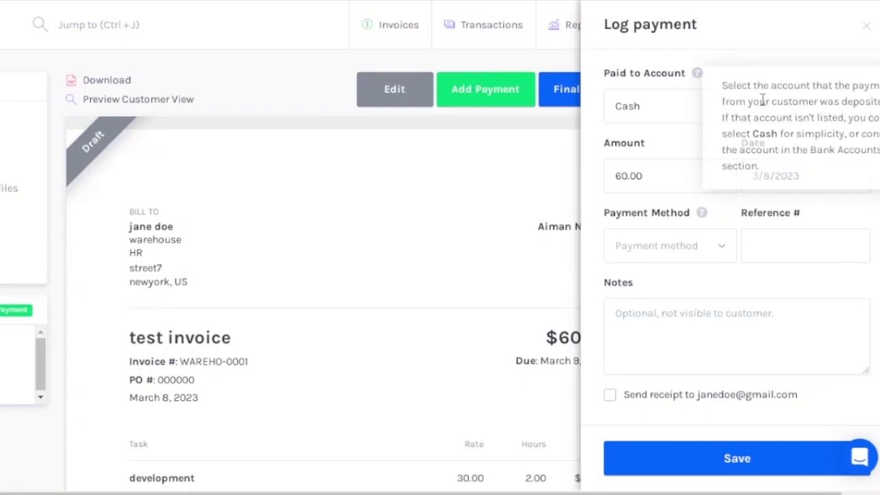
{"action": "left_click", "coordinate": [824, 118]}
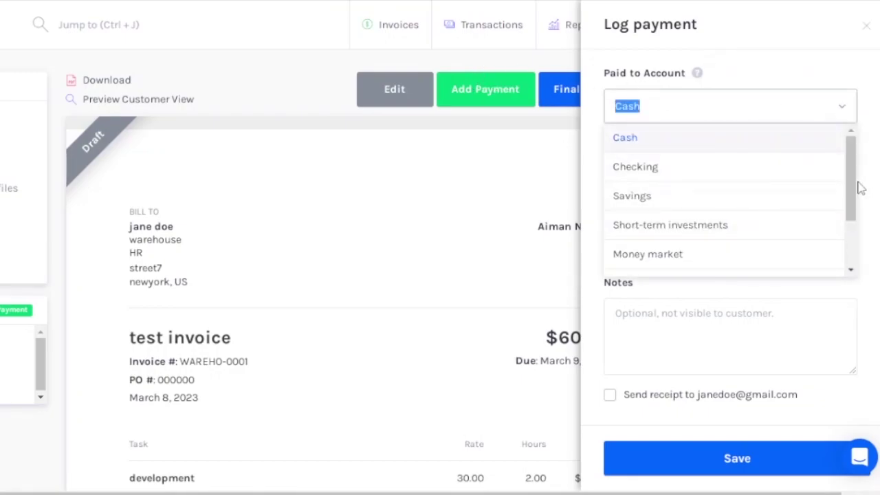
{"action": "scroll", "coordinate": [854, 234], "scroll_direction": "down", "scroll_amount": 2}
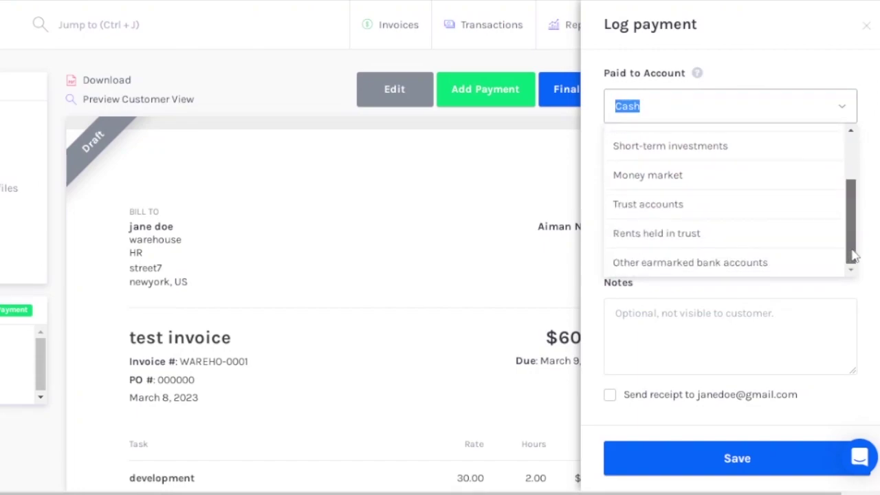
{"action": "left_click", "coordinate": [519, 259]}
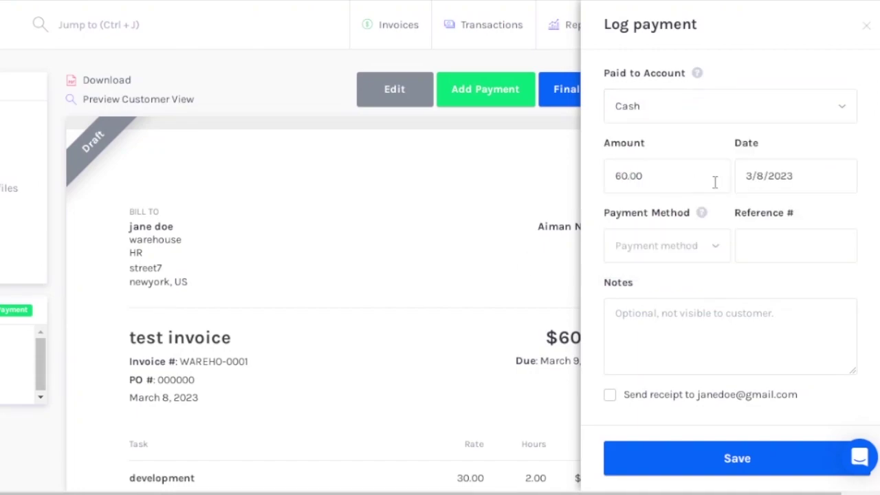
{"action": "left_click", "coordinate": [653, 191]}
{"action": "left_click", "coordinate": [789, 177]}
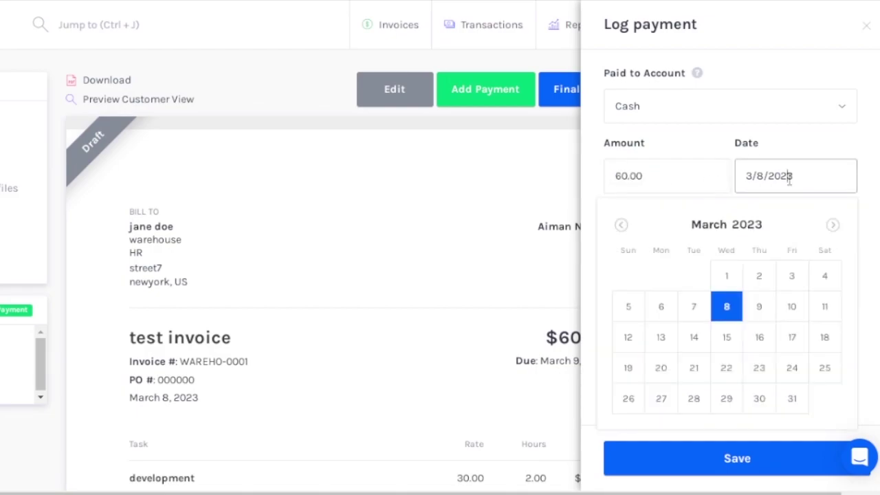
{"action": "left_click", "coordinate": [435, 323]}
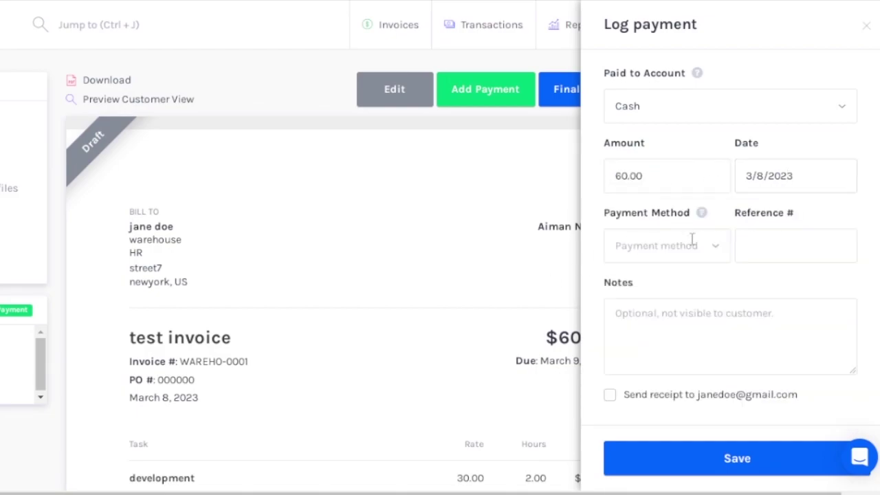
Record the payment as Credit Card, send a receipt, and save it.
{"action": "left_click", "coordinate": [692, 245]}
{"action": "left_click", "coordinate": [698, 307]}
{"action": "left_click", "coordinate": [816, 253]}
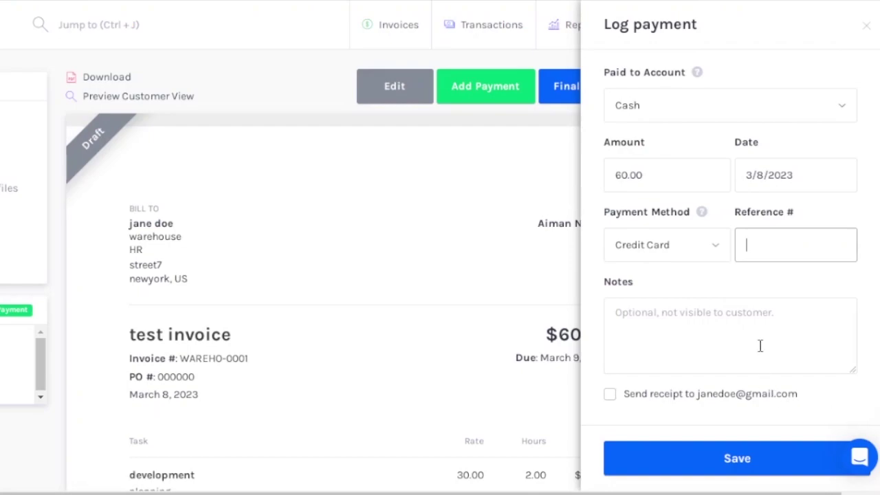
{"action": "left_click", "coordinate": [611, 396]}
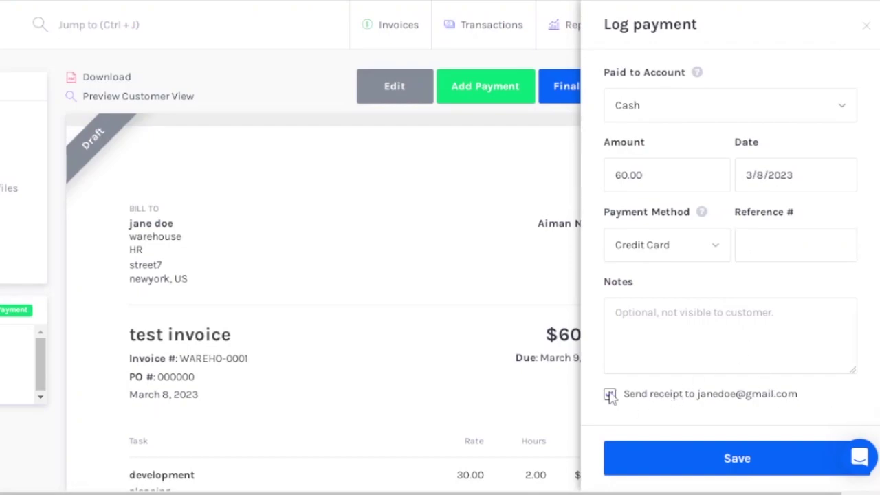
{"action": "left_click", "coordinate": [716, 452]}
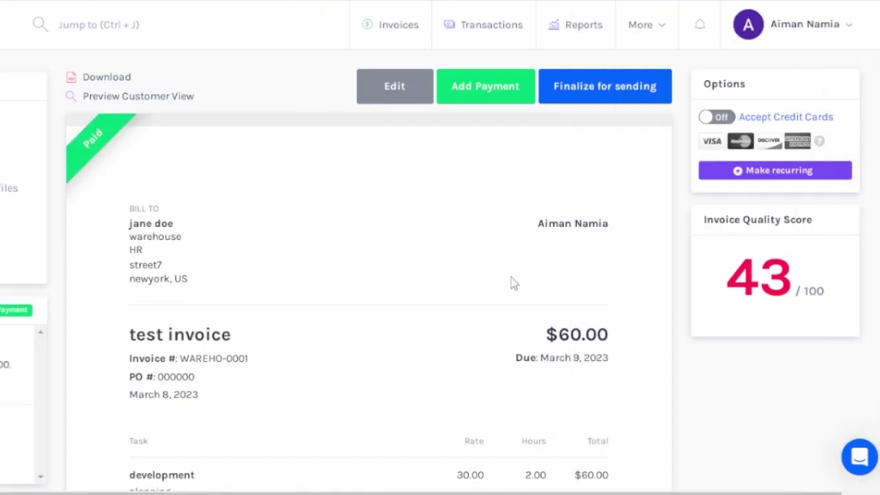
Open Finalize Sending for the paid invoice with recipient, subject and message prefilled.
{"action": "left_click", "coordinate": [591, 89]}
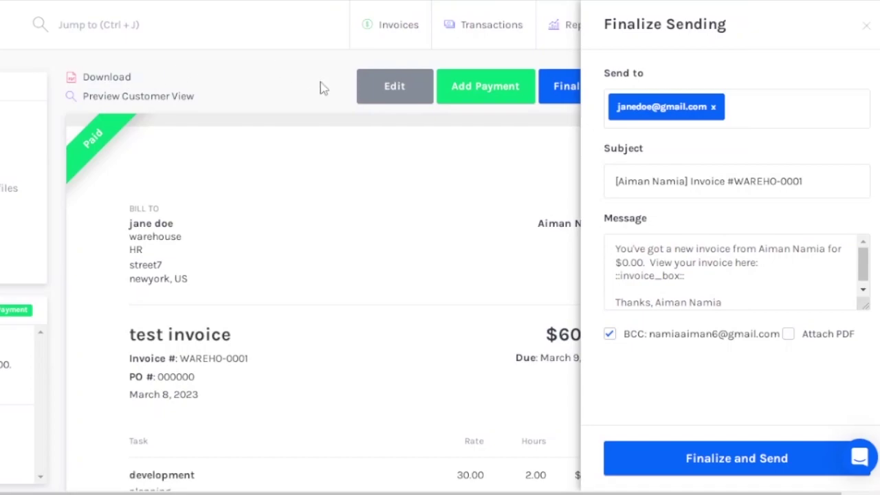
Go to Transactions and review the $60.00 sale's details without changing them.
{"action": "left_click", "coordinate": [465, 31]}
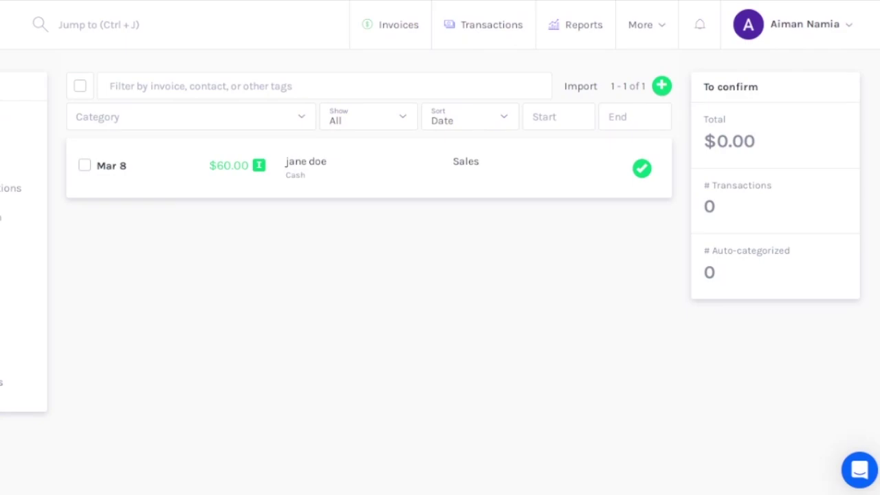
{"action": "scroll", "coordinate": [23, 178], "scroll_direction": "left", "scroll_amount": 2}
{"action": "scroll", "coordinate": [23, 177], "scroll_direction": "left", "scroll_amount": 1}
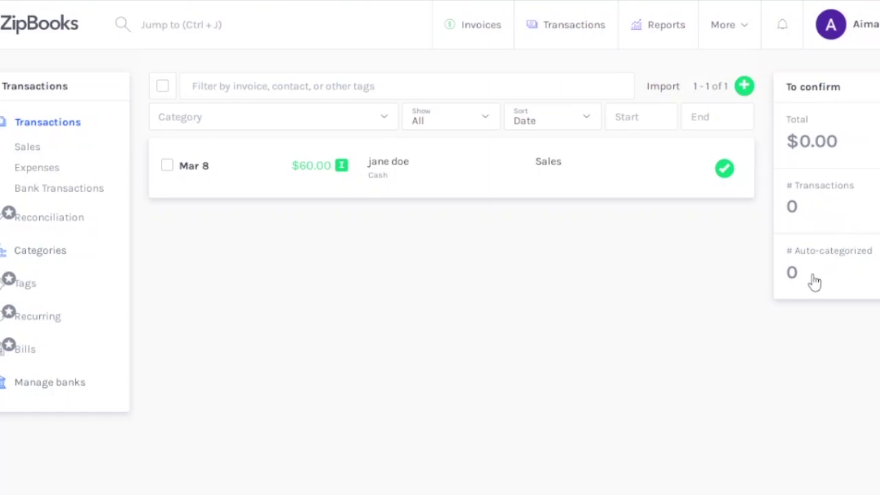
{"action": "left_click", "coordinate": [377, 171]}
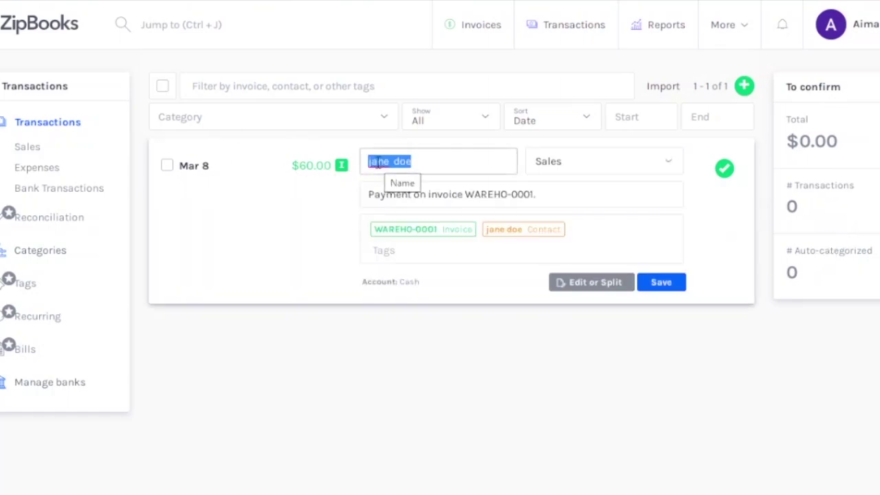
{"action": "left_click", "coordinate": [438, 325]}
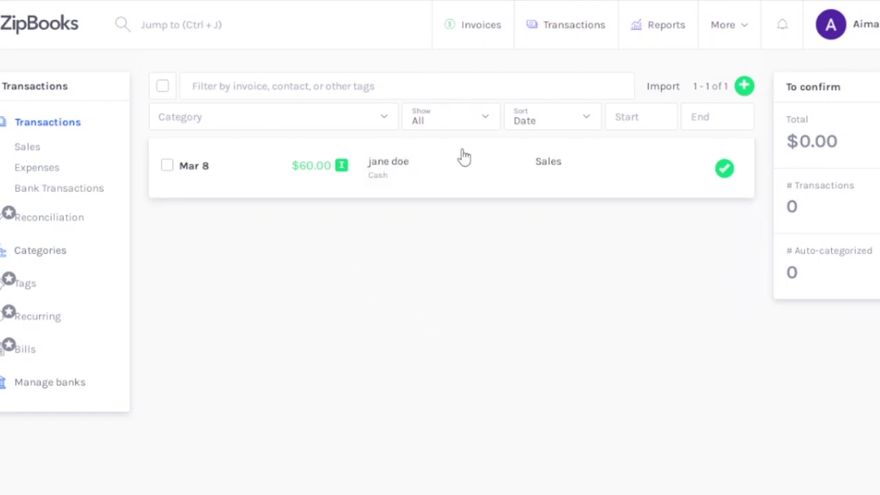
Filter the transactions by Sales, then Expenses, then Bank Transactions.
{"action": "left_click", "coordinate": [28, 151]}
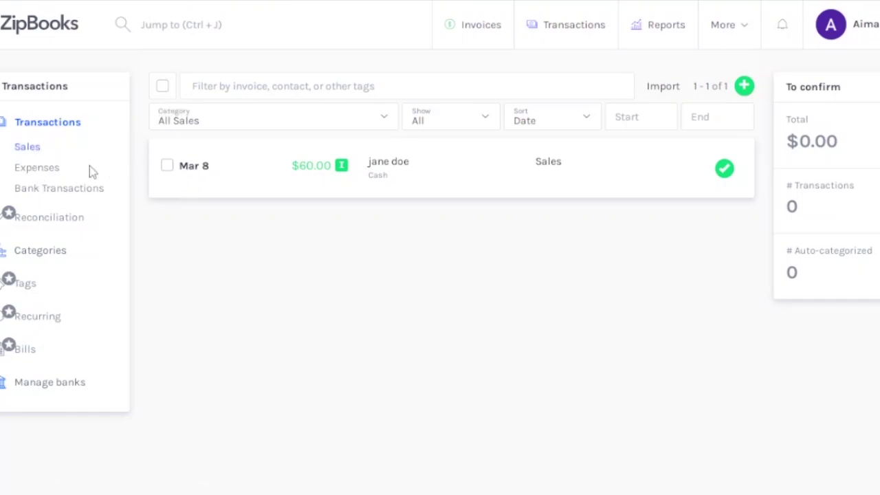
{"action": "left_click", "coordinate": [44, 169]}
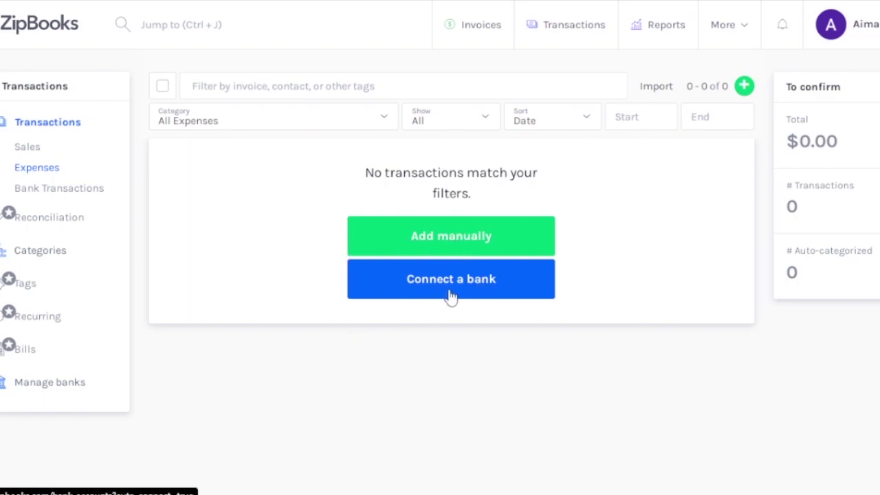
{"action": "left_click", "coordinate": [38, 188]}
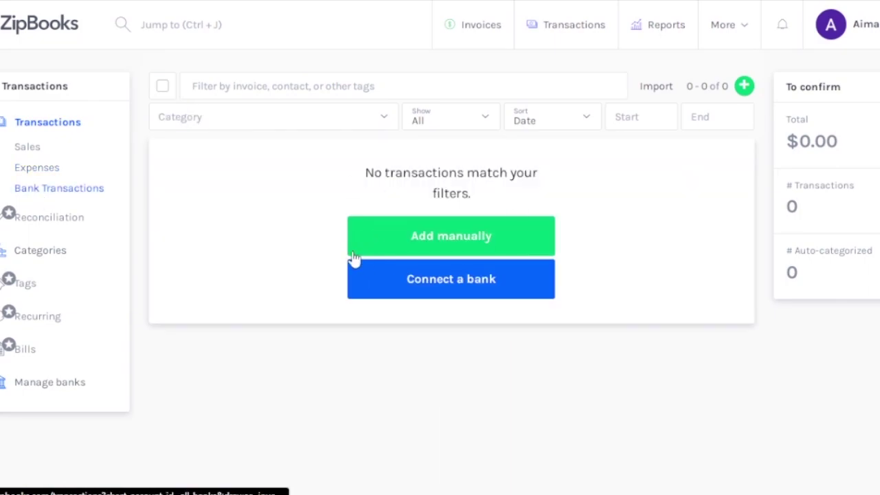
Go to Reports and browse the financial statements, accounting & tax, sales and expense reports.
{"action": "left_click", "coordinate": [655, 33]}
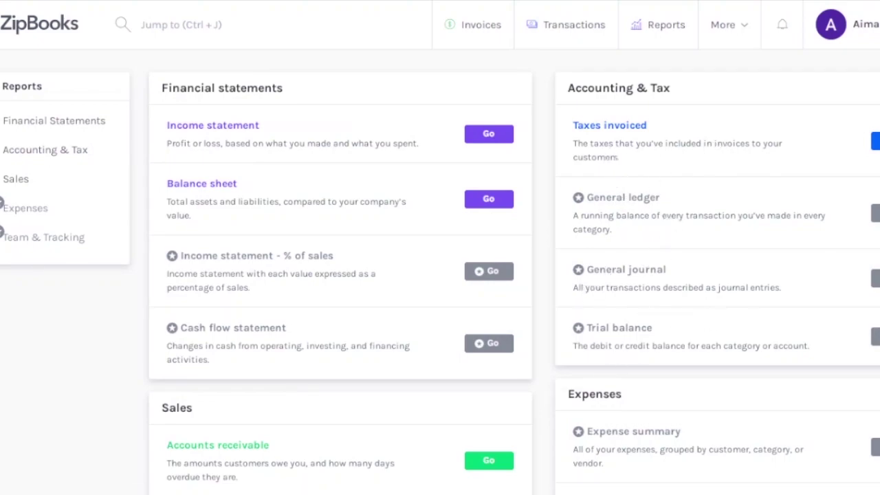
{"action": "scroll", "coordinate": [576, 332], "scroll_direction": "down", "scroll_amount": 3}
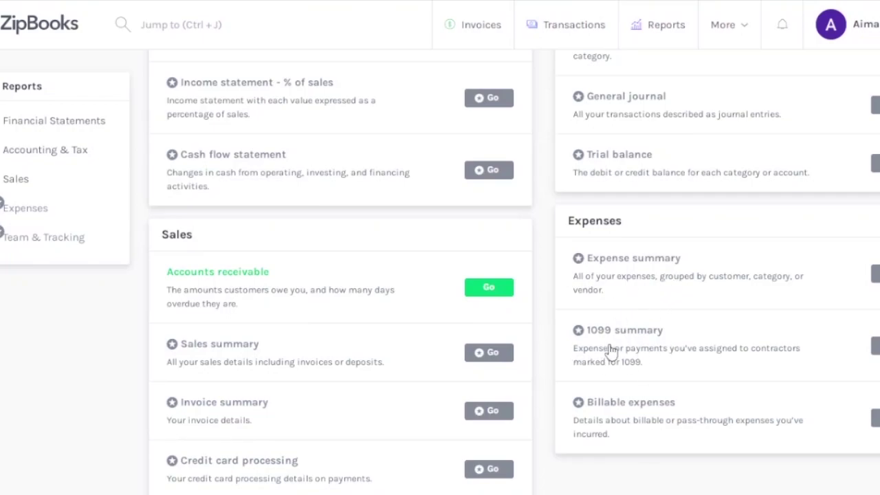
{"action": "scroll", "coordinate": [440, 275], "scroll_direction": "down", "scroll_amount": 1}
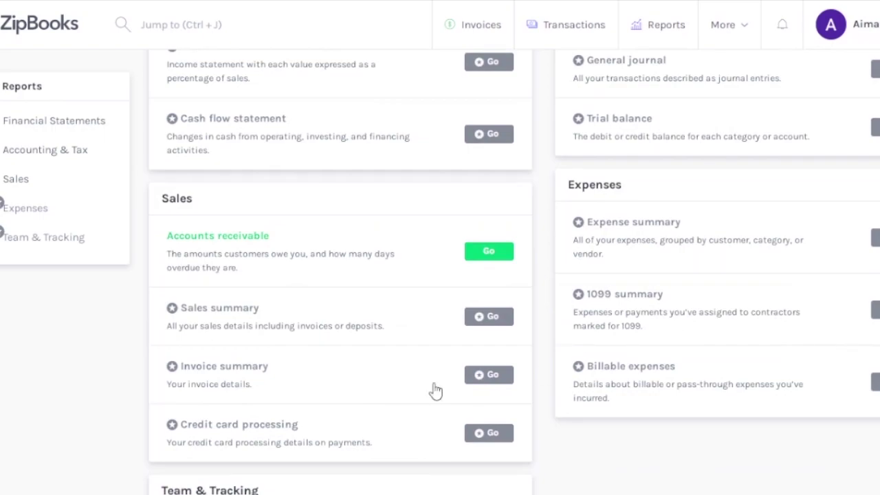
{"action": "scroll", "coordinate": [441, 275], "scroll_direction": "down", "scroll_amount": 5}
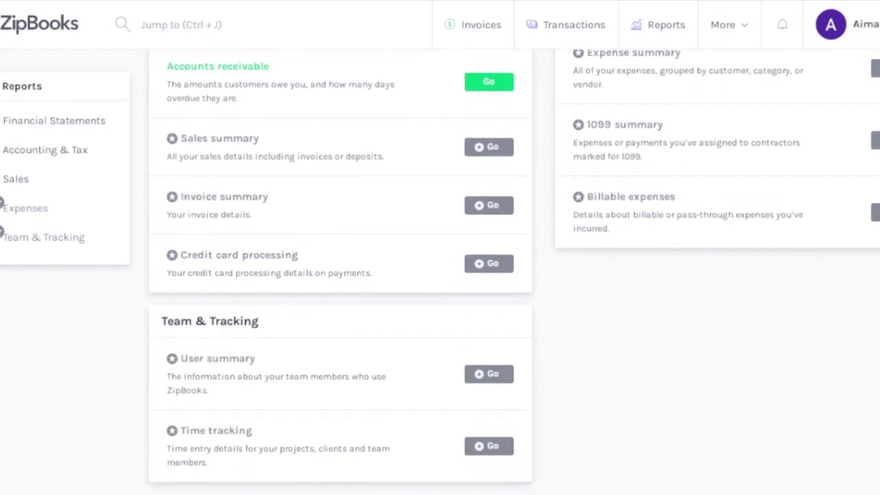
{"action": "scroll", "coordinate": [440, 275], "scroll_direction": "up", "scroll_amount": 11}
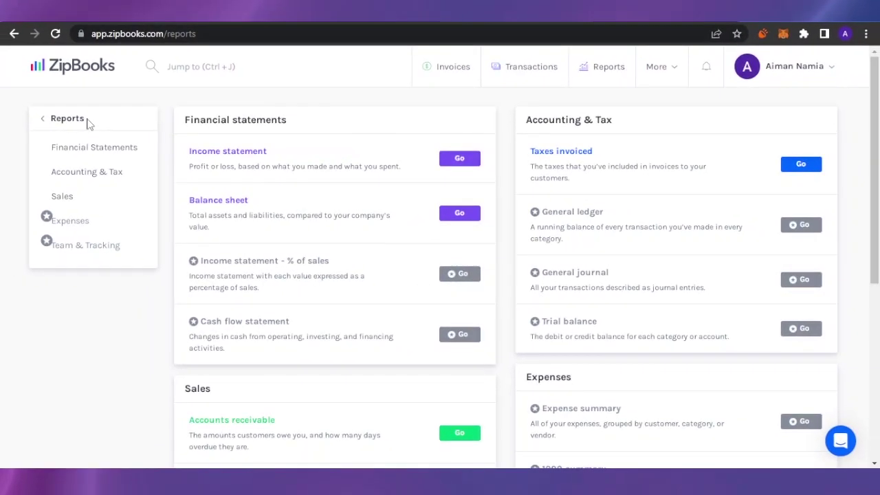
Open the Accounting & Tax Taxes Invoiced report for 3/8/2022–3/8/2023, glancing at the More menu.
{"action": "left_click", "coordinate": [89, 181]}
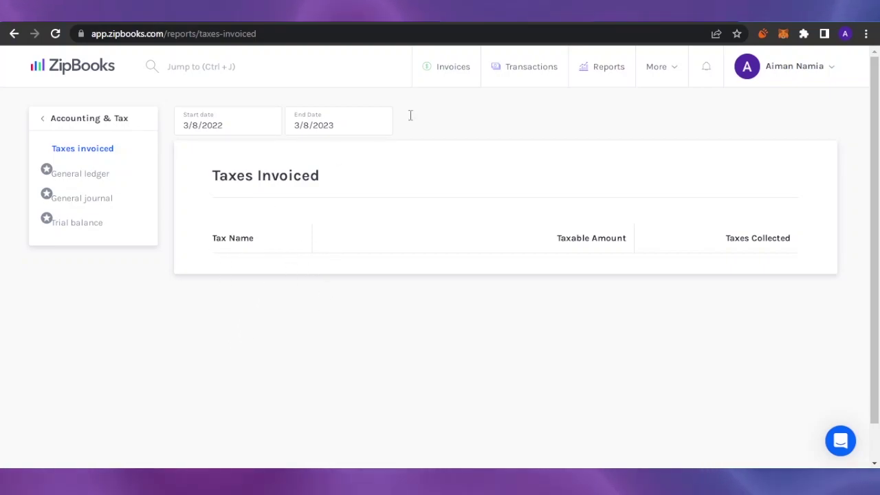
{"action": "left_click", "coordinate": [672, 70]}
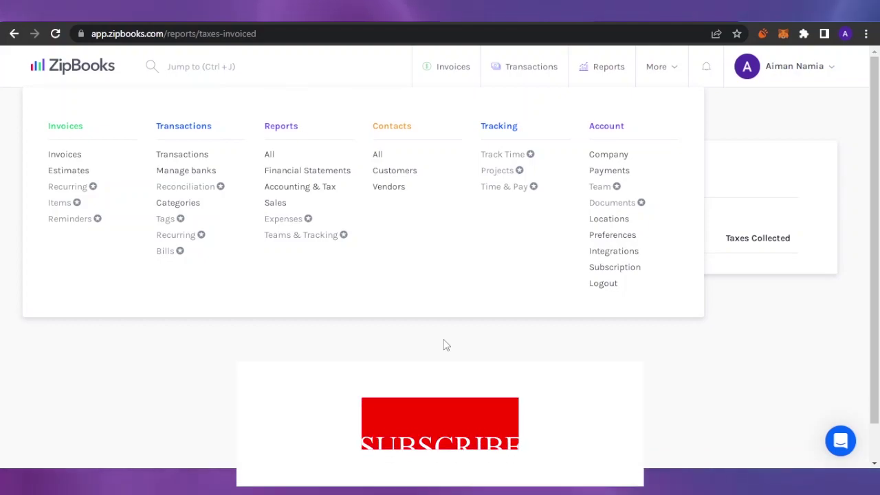
{"action": "left_click", "coordinate": [443, 345]}
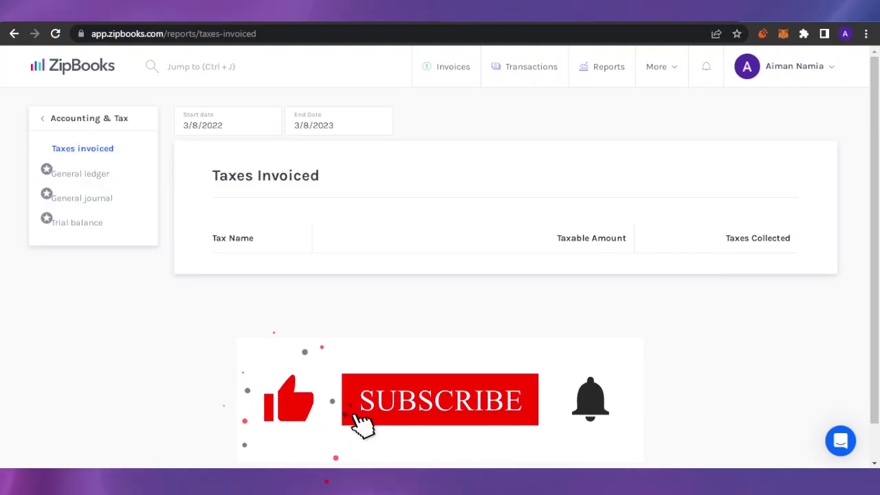